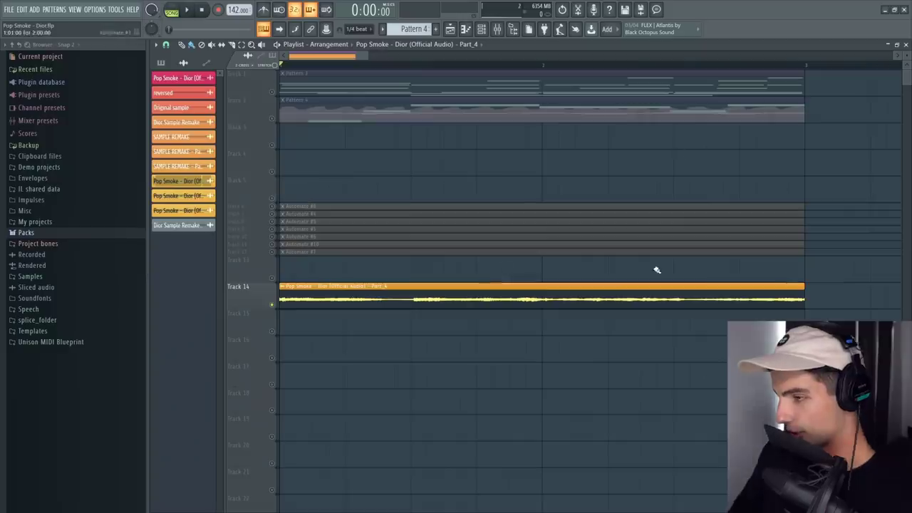
Open the sample settings for the Part_4 audio clip on Track 14
{"action": "double_click", "coordinate": [337, 290]}
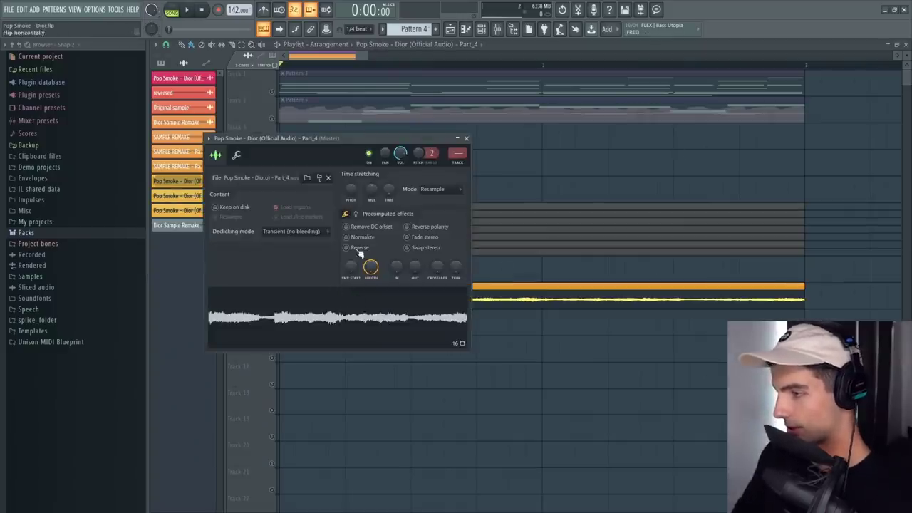
Reorder the two Part_4 clips on Track 14 so the short one plays first, then play
{"action": "left_click", "coordinate": [574, 350]}
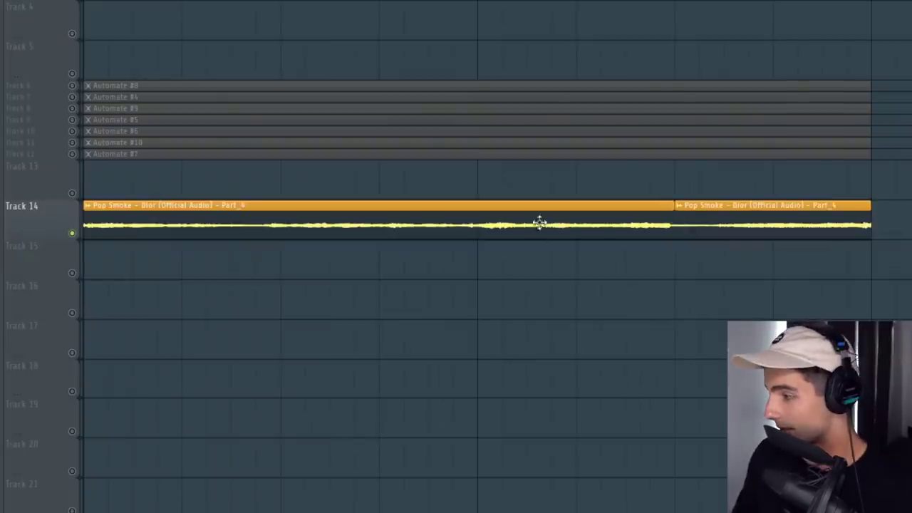
{"action": "left_click_drag", "start_coordinate": [539, 223], "coordinate": [738, 263]}
{"action": "left_click_drag", "start_coordinate": [760, 216], "coordinate": [167, 216]}
{"action": "left_click_drag", "start_coordinate": [338, 250], "coordinate": [337, 211]}
{"action": "key", "text": "space"}
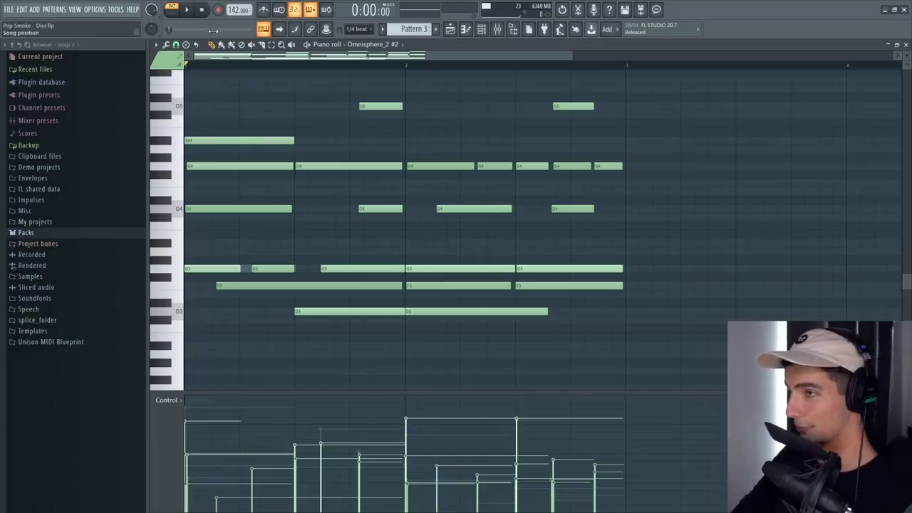
Play the Omnisphere_2 #2 chord pattern from its piano roll
{"action": "left_click", "coordinate": [172, 10]}
{"action": "key", "text": "space"}
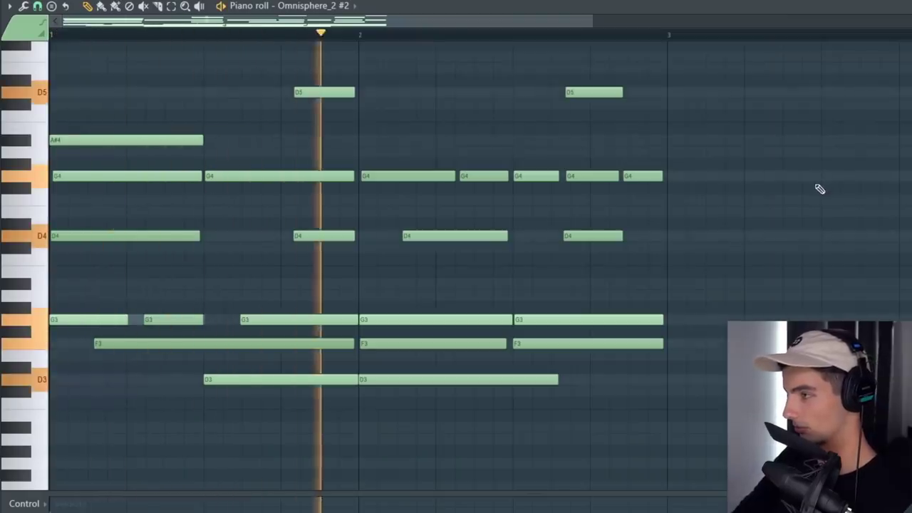
{"action": "scroll", "coordinate": [813, 200], "scroll_direction": "up", "scroll_amount": 2}
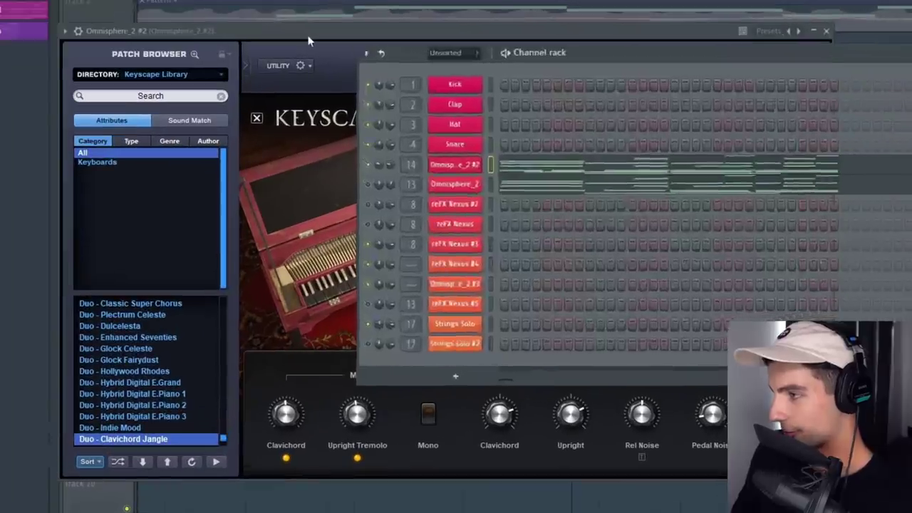
Bring the Keyscape plugin showing the LA Custom C7 - Mellow patch above the channel rack
{"action": "left_click", "coordinate": [412, 127]}
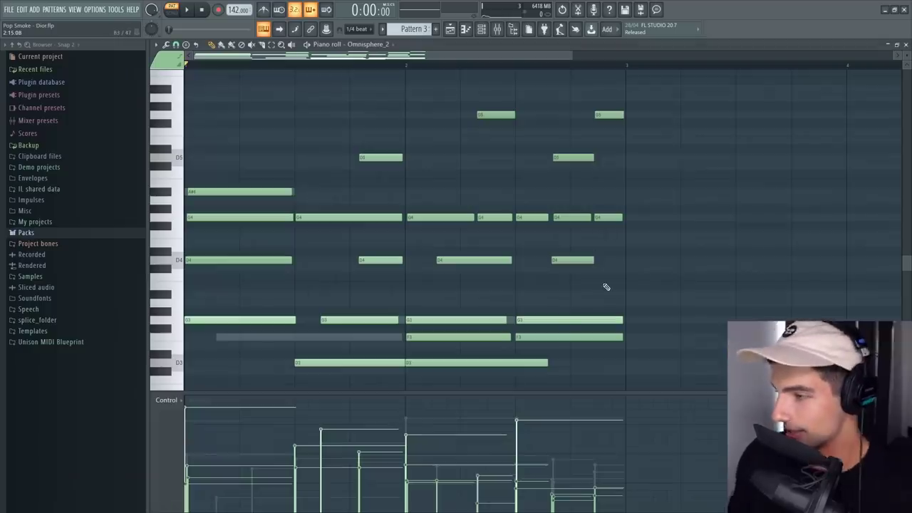
{"action": "scroll", "coordinate": [570, 299], "scroll_direction": "down", "scroll_amount": 2}
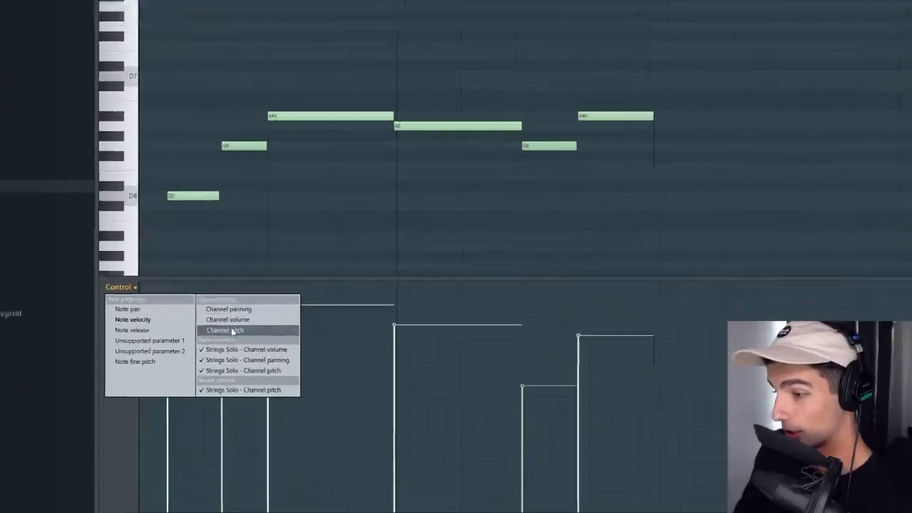
Show Channel pitch automation in the Strings Solo event lane
{"action": "left_click", "coordinate": [231, 330]}
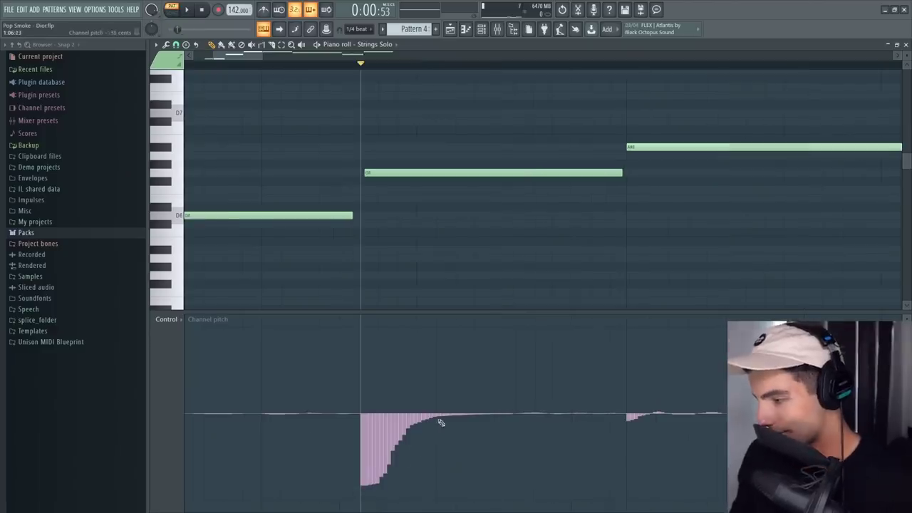
Play the strings pattern and switch the event lane to Channel volume automation
{"action": "key", "text": "space"}
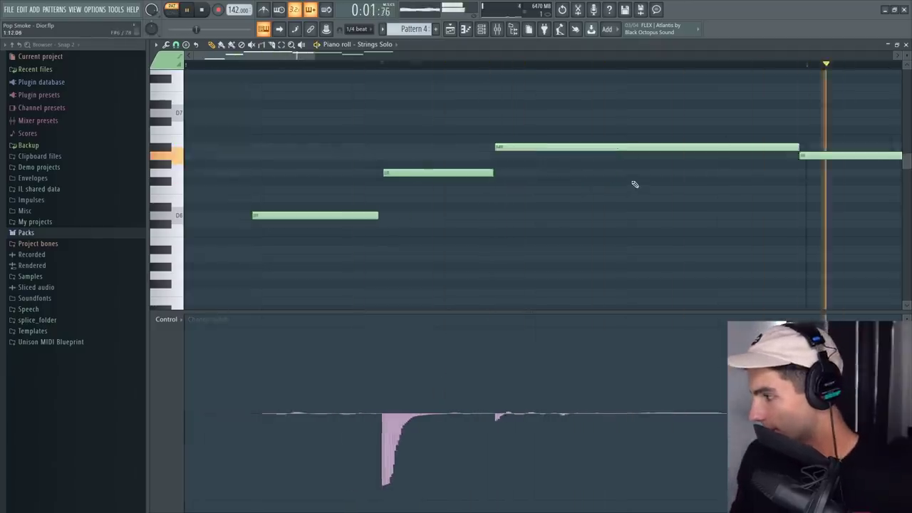
{"action": "scroll", "coordinate": [635, 184], "scroll_direction": "down", "scroll_amount": 4}
{"action": "scroll", "coordinate": [539, 230], "scroll_direction": "up", "scroll_amount": 2}
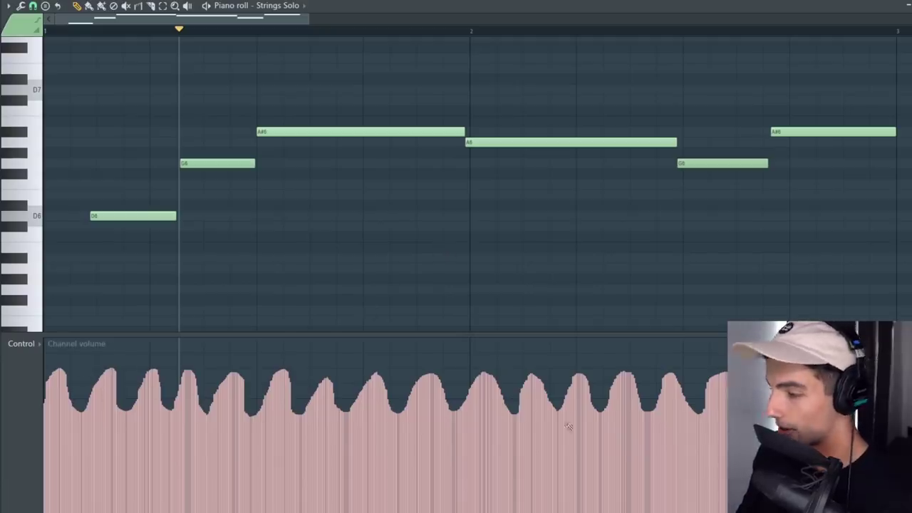
{"action": "left_click", "coordinate": [20, 343]}
{"action": "left_click", "coordinate": [147, 379]}
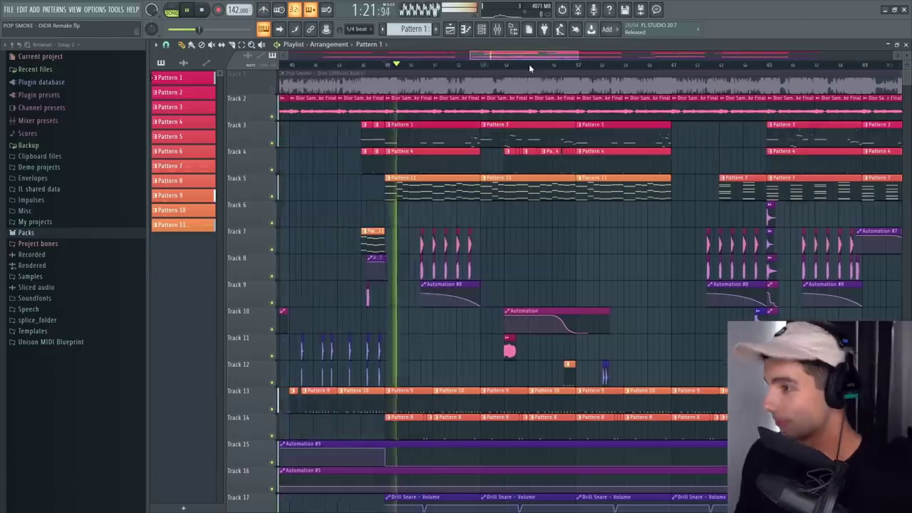
Zoom out the DIOR Remake playlist to see the whole arrangement
{"action": "scroll", "coordinate": [529, 65], "scroll_direction": "down", "scroll_amount": 4}
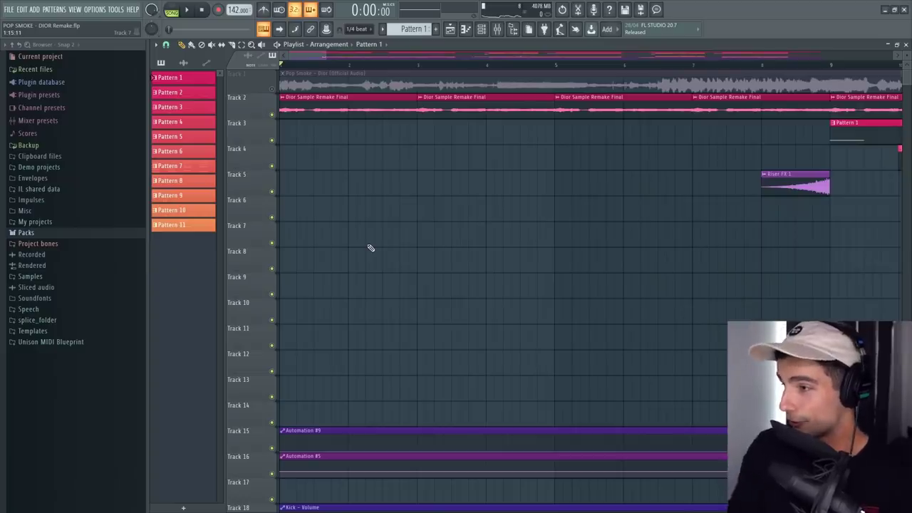
Play the playlist arrangement from the start twice
{"action": "key", "text": "space"}
{"action": "scroll", "coordinate": [302, 506], "scroll_direction": "down", "scroll_amount": 4}
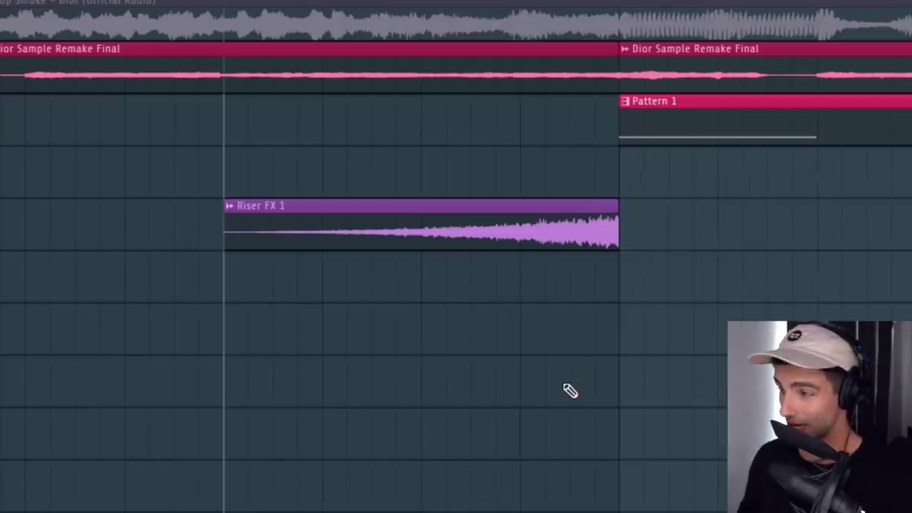
{"action": "key", "text": "space"}
{"action": "scroll", "coordinate": [626, 339], "scroll_direction": "down", "scroll_amount": 2}
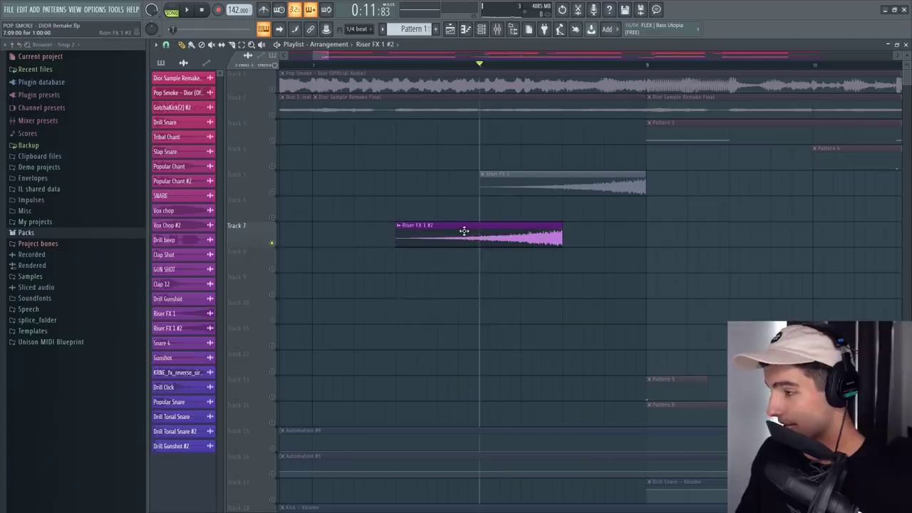
Inspect Riser FX 1 #2's sample settings, then shorten the clip from its right end
{"action": "double_click", "coordinate": [467, 227]}
{"action": "left_click", "coordinate": [580, 278]}
{"action": "scroll", "coordinate": [728, 161], "scroll_direction": "up", "scroll_amount": 2, "text": "ctrl"}
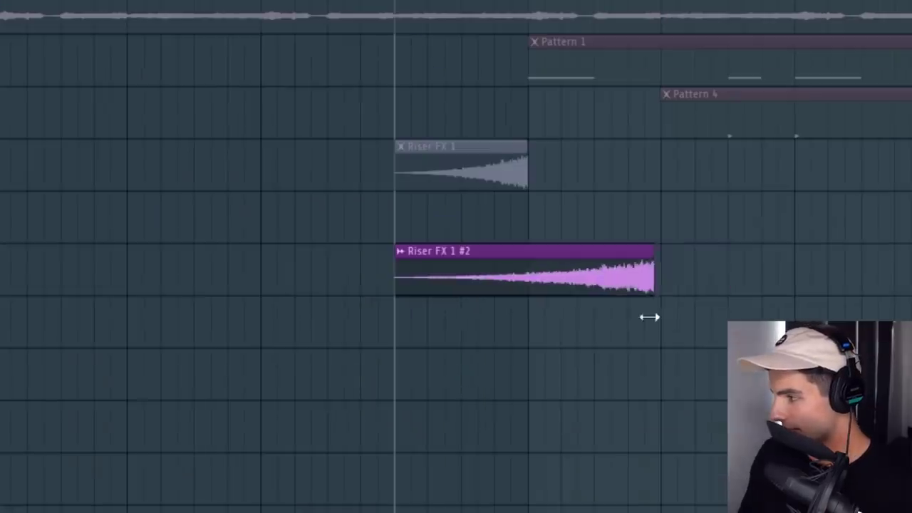
{"action": "left_click_drag", "start_coordinate": [647, 316], "coordinate": [557, 307]}
{"action": "scroll", "coordinate": [531, 301], "scroll_direction": "up", "scroll_amount": 2}
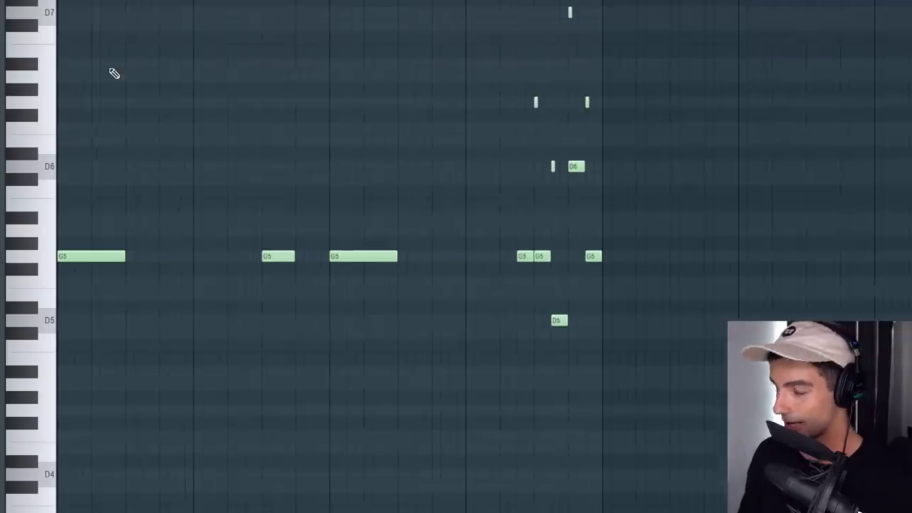
Play the G5 melody pattern in the piano roll
{"action": "key", "text": "space"}
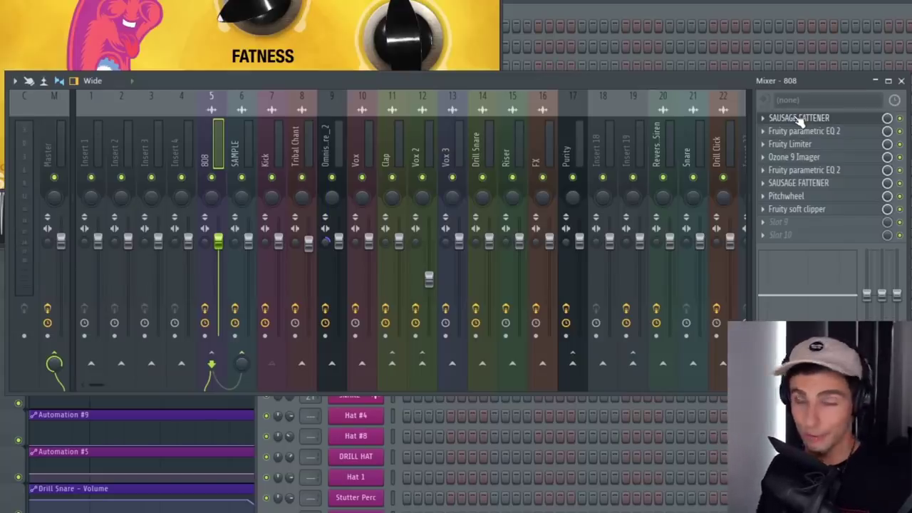
Bring up the 808's Sausage Fattener and play the song to watch the imager
{"action": "left_click", "coordinate": [800, 119]}
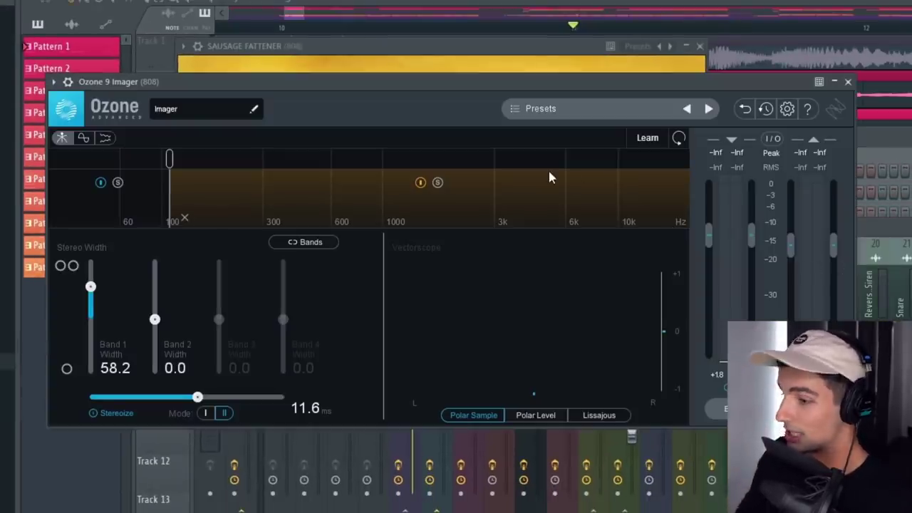
{"action": "key", "text": "space"}
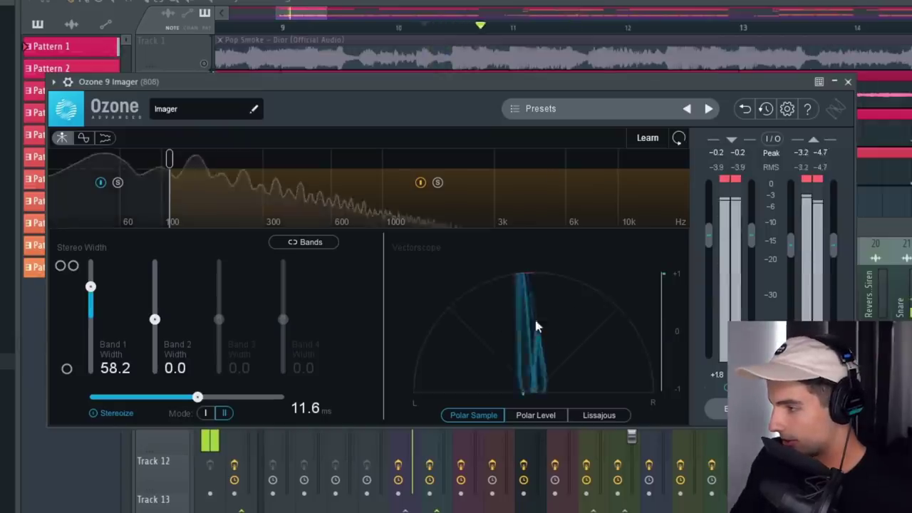
{"action": "key", "text": "space"}
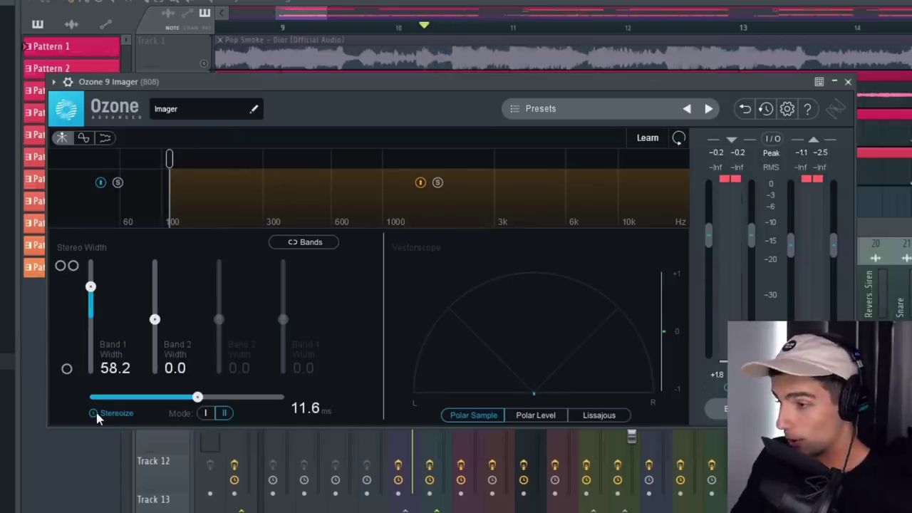
Toggle Ozone 9 Imager's Stereoize and replay to compare the stereo image
{"action": "left_click", "coordinate": [94, 413]}
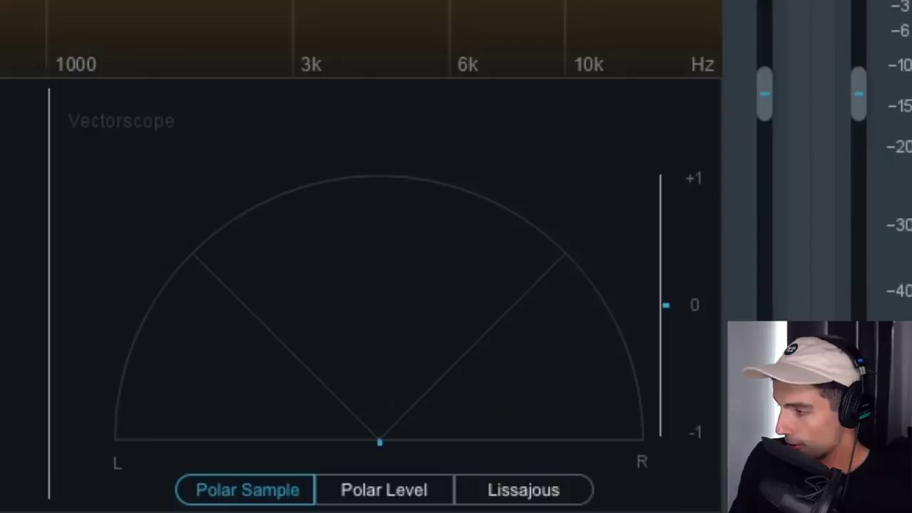
{"action": "key", "text": "space"}
{"action": "key", "text": "space"}
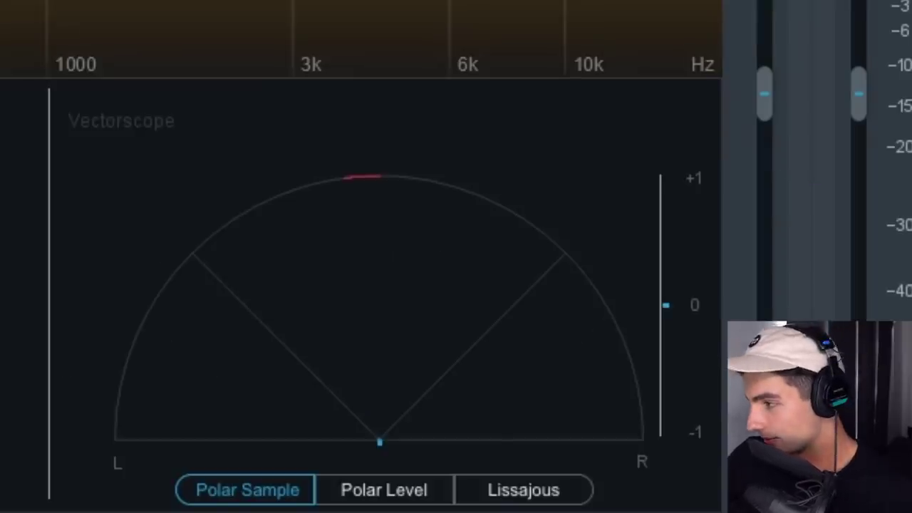
{"action": "key", "text": "space"}
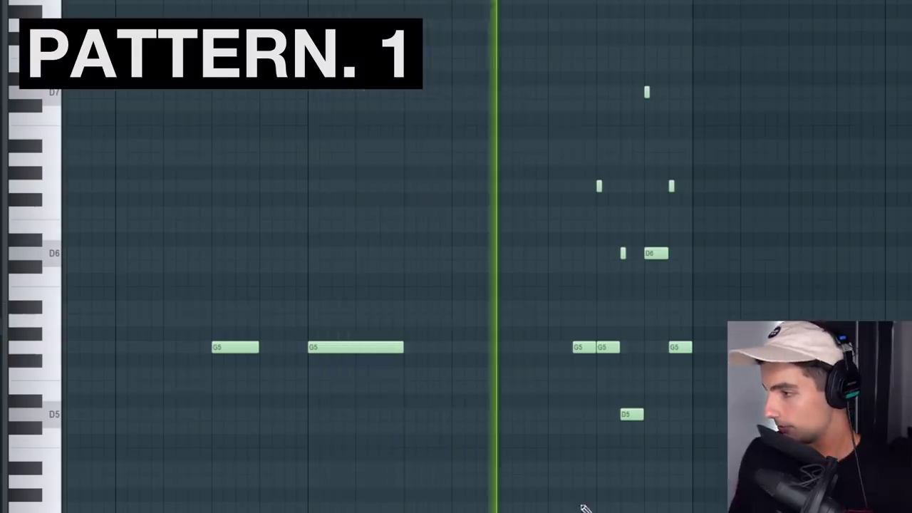
Scroll through the Pattern 3 melody of G5, D#6, D6, G4, F4 and D5 notes
{"action": "scroll", "coordinate": [663, 321], "scroll_direction": "up", "scroll_amount": 3}
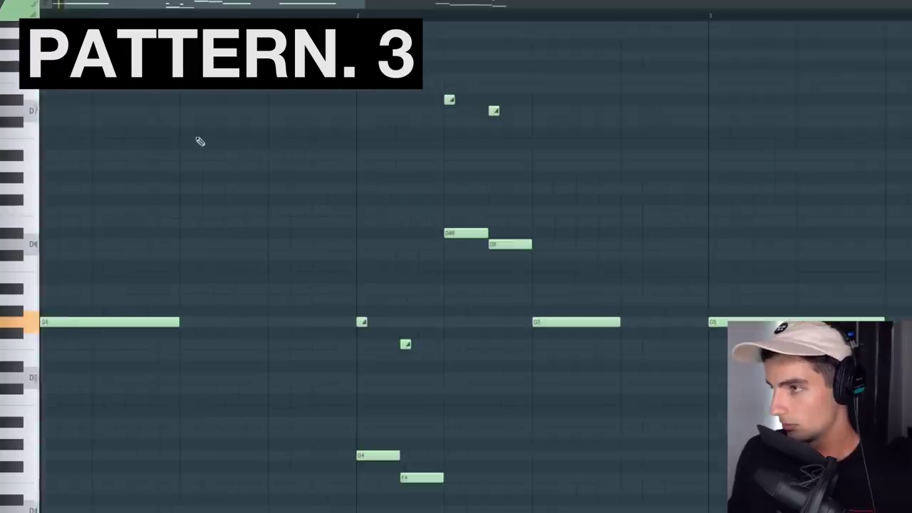
{"action": "scroll", "coordinate": [200, 141], "scroll_direction": "down", "scroll_amount": 3}
{"action": "scroll", "coordinate": [317, 388], "scroll_direction": "up", "scroll_amount": 4}
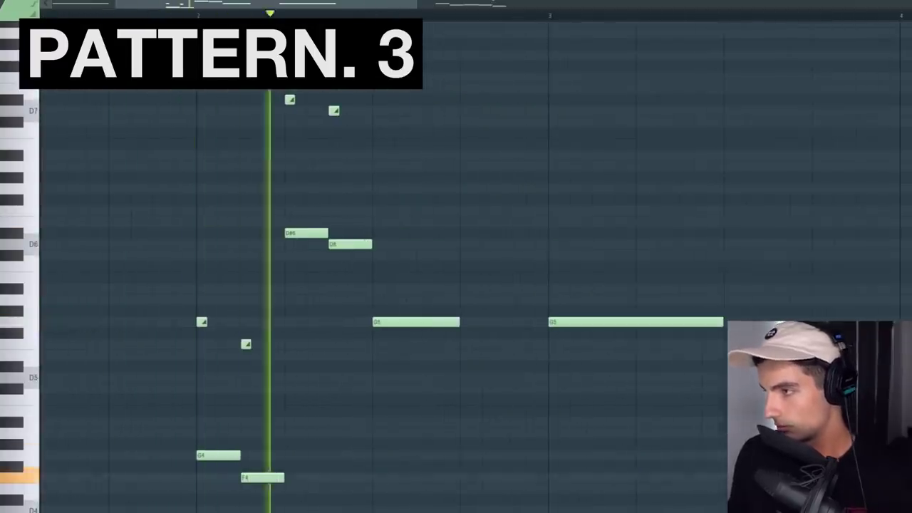
{"action": "scroll", "coordinate": [392, 10], "scroll_direction": "down", "scroll_amount": 3}
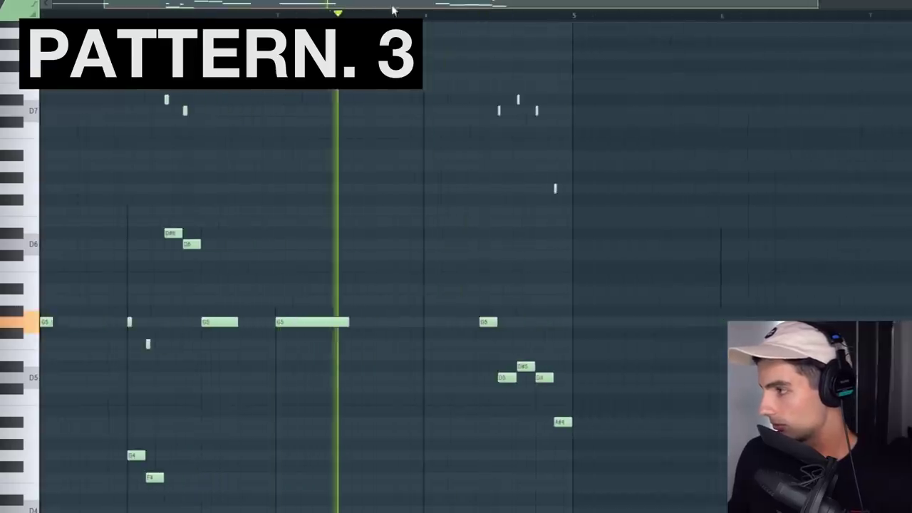
{"action": "scroll", "coordinate": [501, 240], "scroll_direction": "up", "scroll_amount": 4}
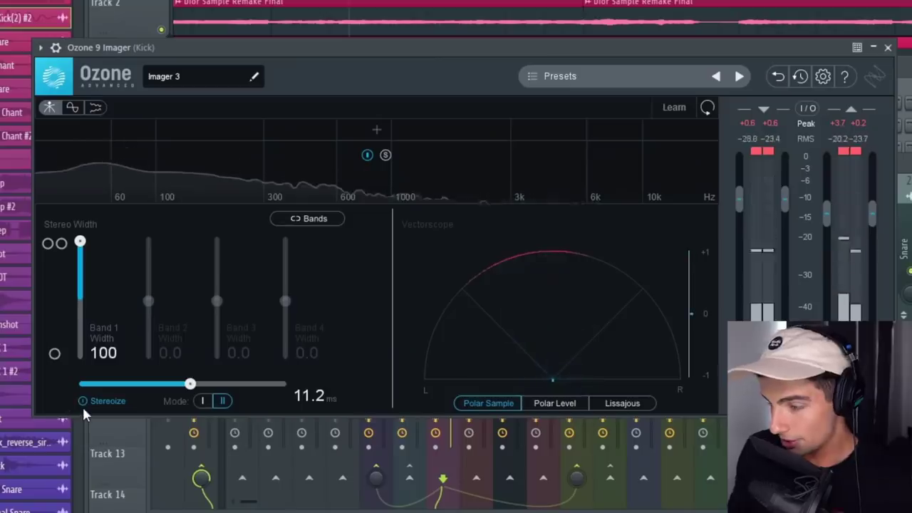
Disable Stereoize on the Kick's Ozone Imager, play the arrangement and bring up the Channel rack
{"action": "left_click", "coordinate": [83, 400]}
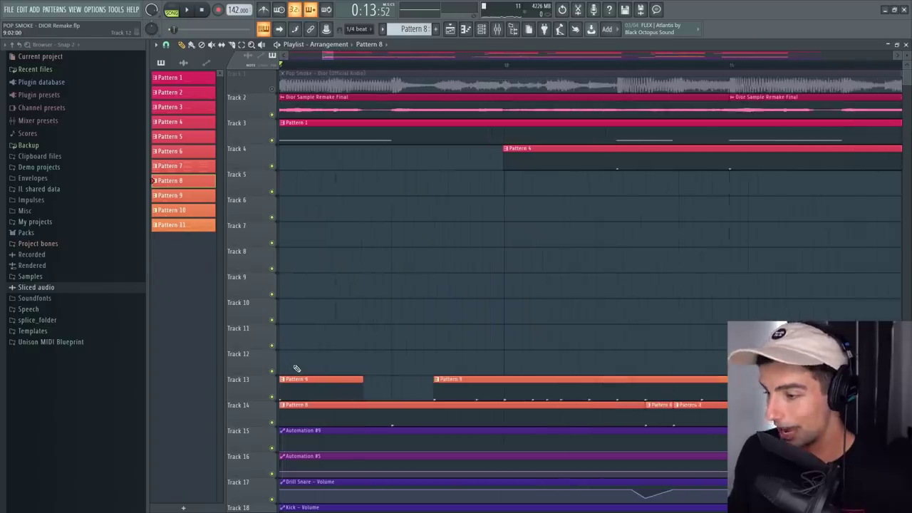
{"action": "key", "text": "space"}
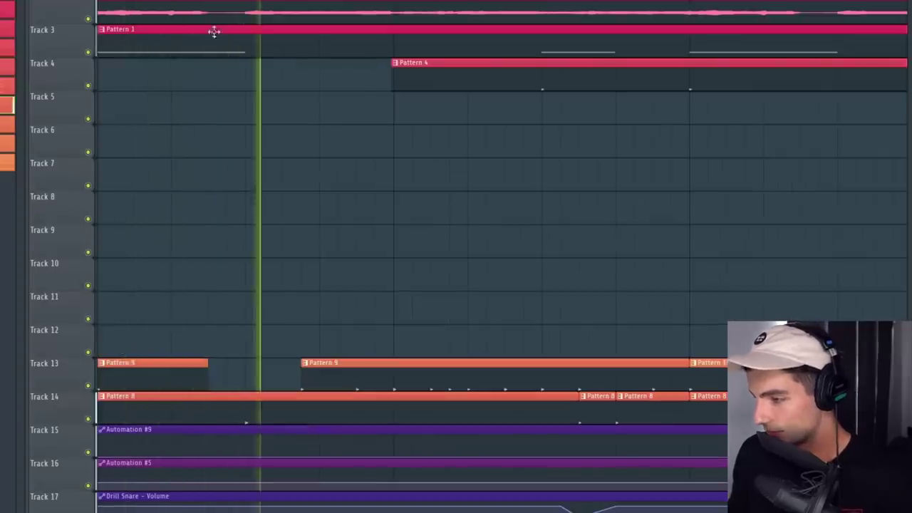
{"action": "key", "text": "F6"}
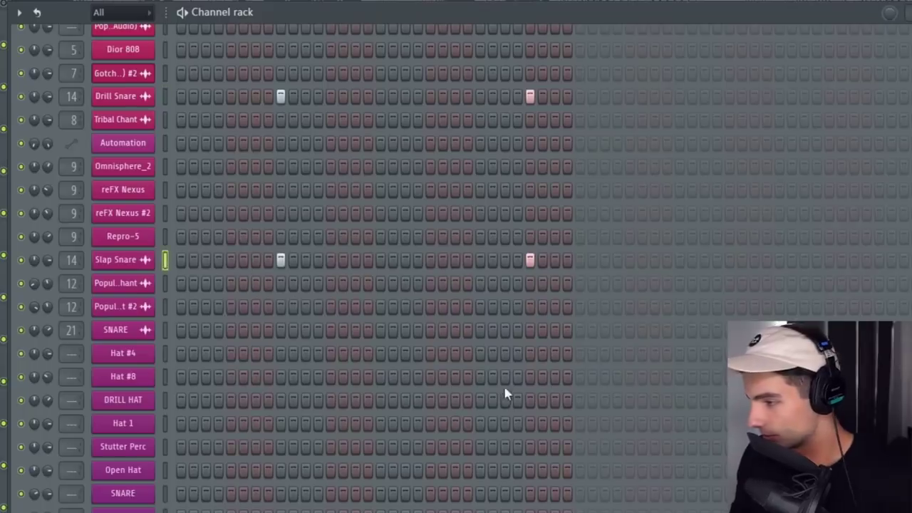
Audition the repeating D5 note pattern, then stop playback
{"action": "scroll", "coordinate": [505, 394], "scroll_direction": "down", "scroll_amount": 4}
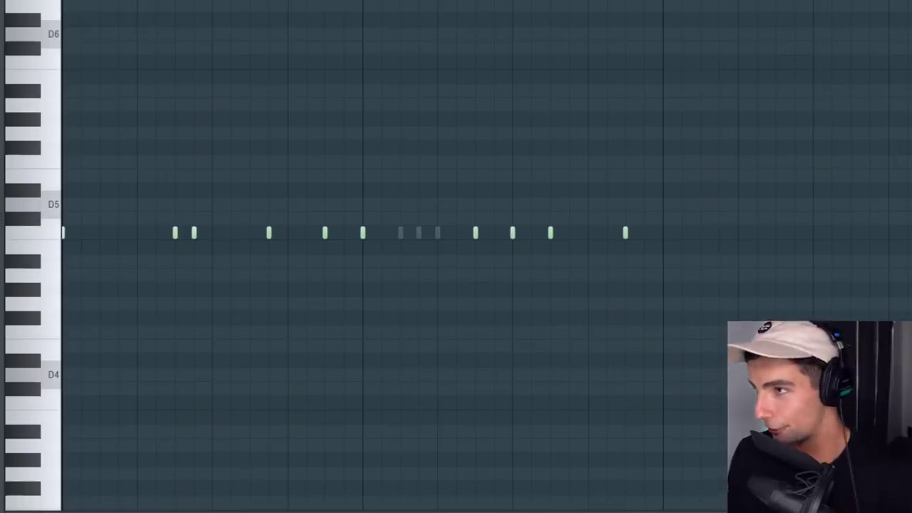
{"action": "key", "text": "space"}
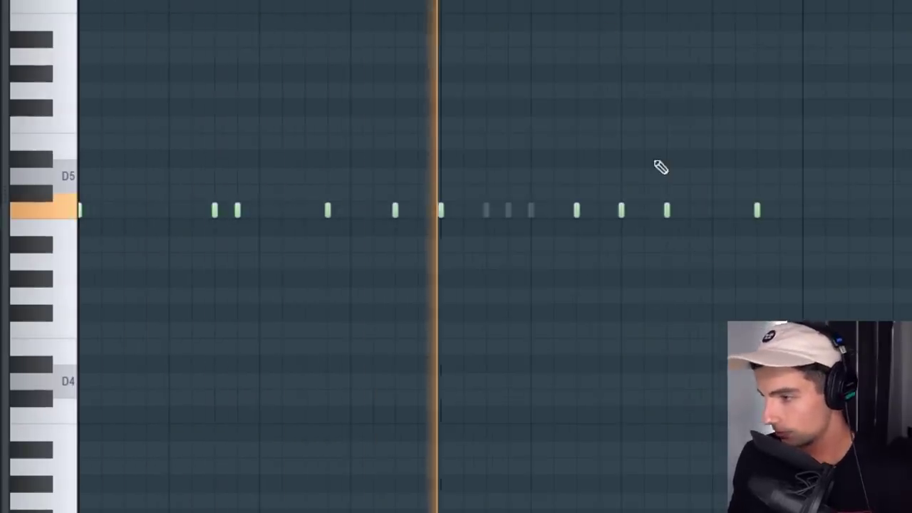
{"action": "key", "text": "space"}
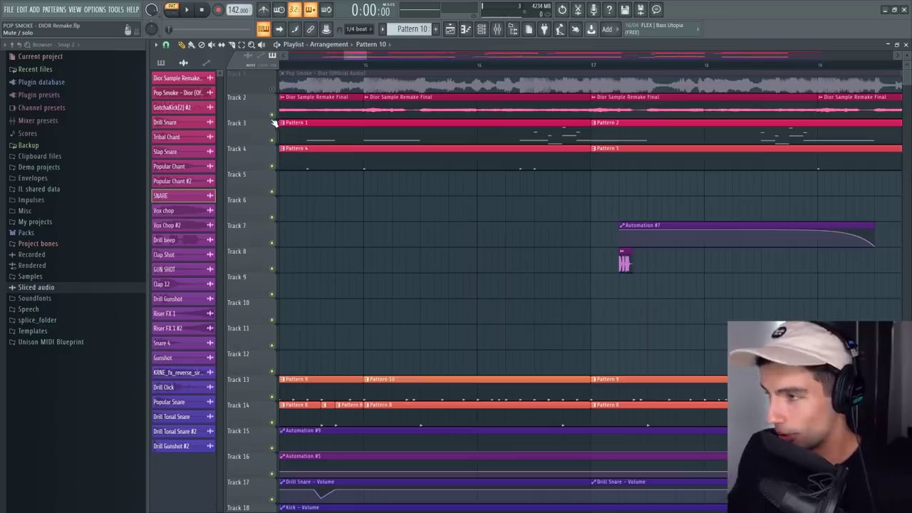
Mute tracks 2–4, play from the ruler, and solo the track holding Pattern 11
{"action": "left_click", "coordinate": [272, 114]}
{"action": "left_click", "coordinate": [272, 140]}
{"action": "left_click", "coordinate": [272, 165]}
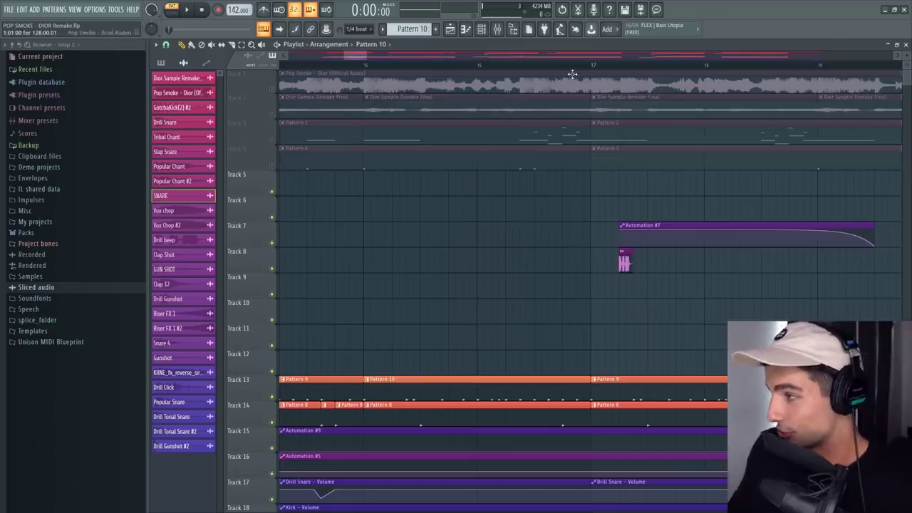
{"action": "left_click", "coordinate": [593, 68]}
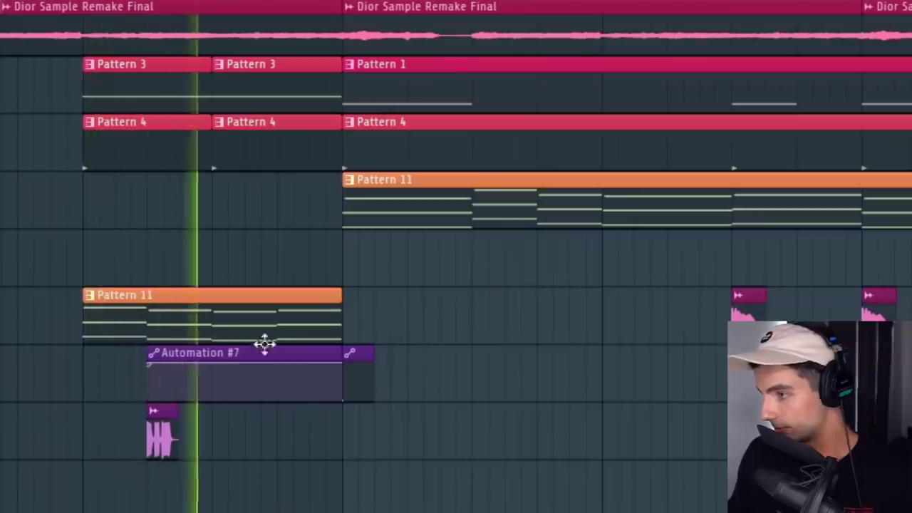
{"action": "right_click", "coordinate": [4, 228]}
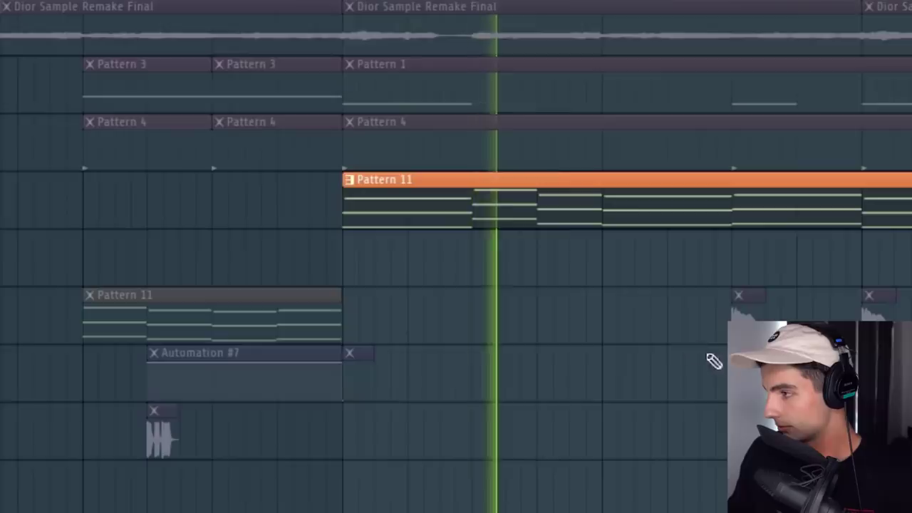
Open Pattern 11's notes and the Omnisphere_2 #2 instrument, preview the chords, then stop
{"action": "double_click", "coordinate": [435, 200]}
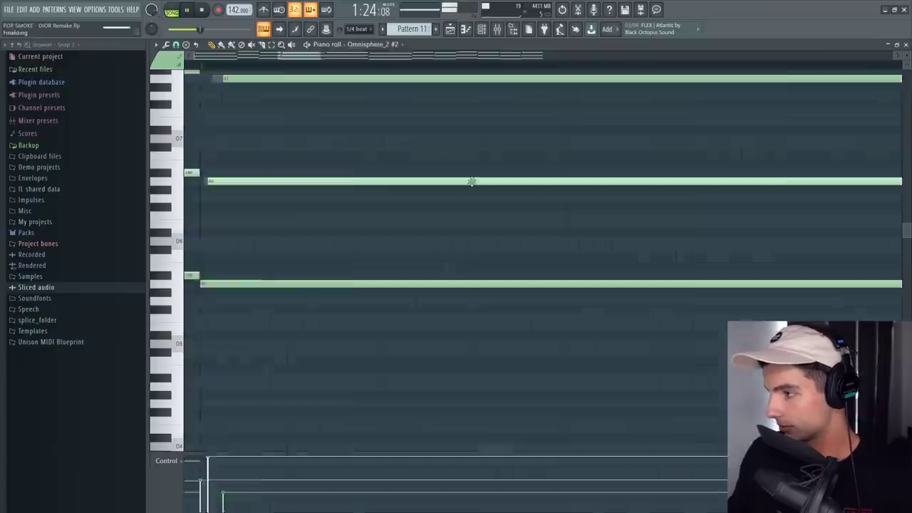
{"action": "scroll", "coordinate": [471, 181], "scroll_direction": "down", "scroll_amount": 5}
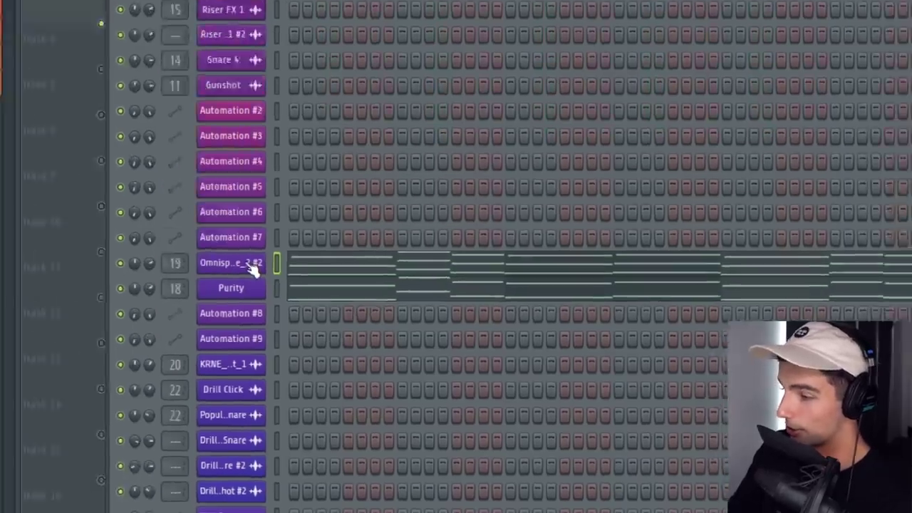
{"action": "left_click", "coordinate": [175, 216]}
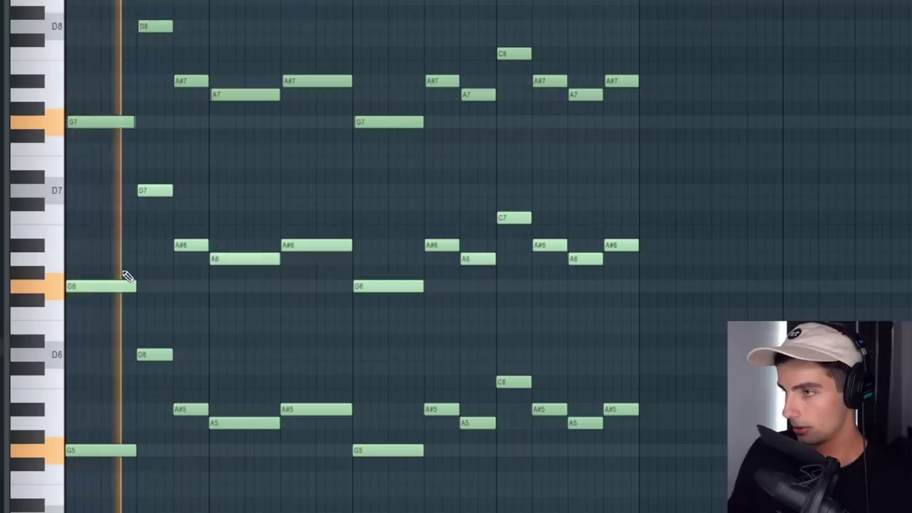
{"action": "scroll", "coordinate": [125, 276], "scroll_direction": "up", "scroll_amount": 3}
{"action": "scroll", "coordinate": [125, 276], "scroll_direction": "down", "scroll_amount": 3}
{"action": "key", "text": "space"}
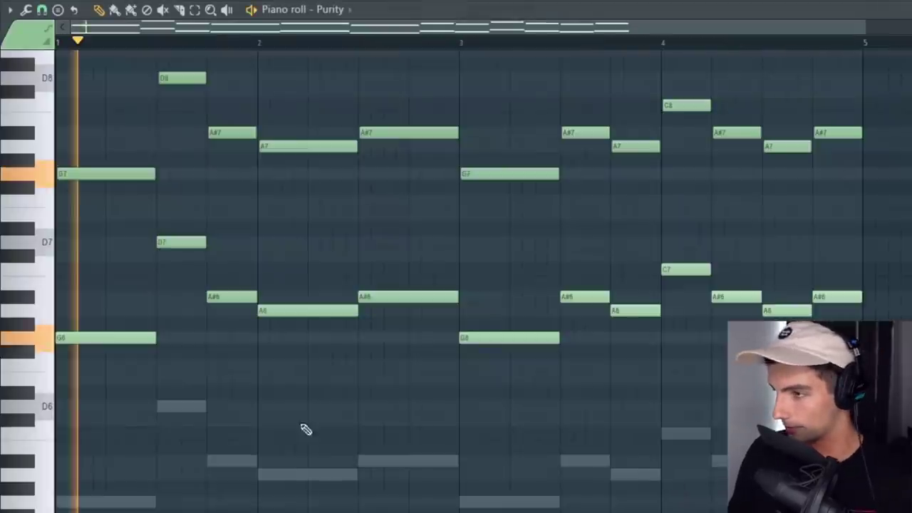
{"action": "scroll", "coordinate": [184, 433], "scroll_direction": "up", "scroll_amount": 3}
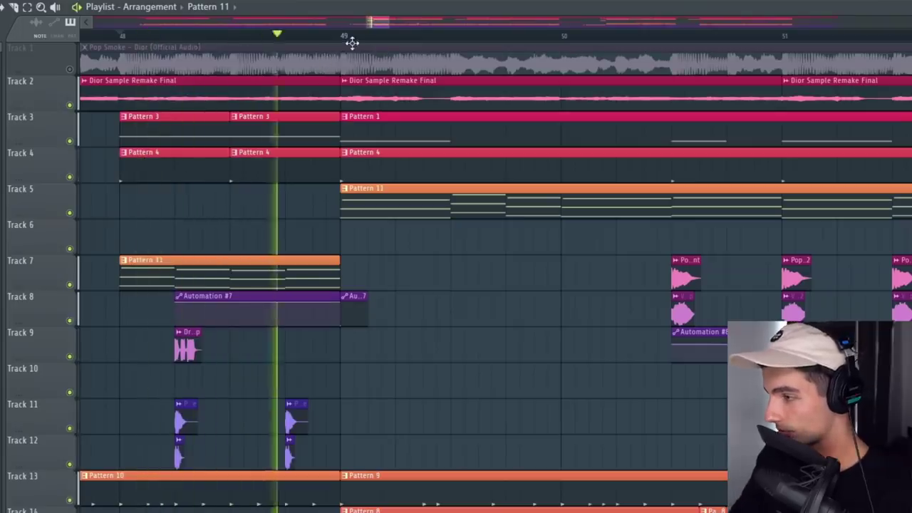
Scroll the playlist to bar 65 and solo Track 5 holding Pattern 7
{"action": "scroll", "coordinate": [448, 106], "scroll_direction": "down", "scroll_amount": 3}
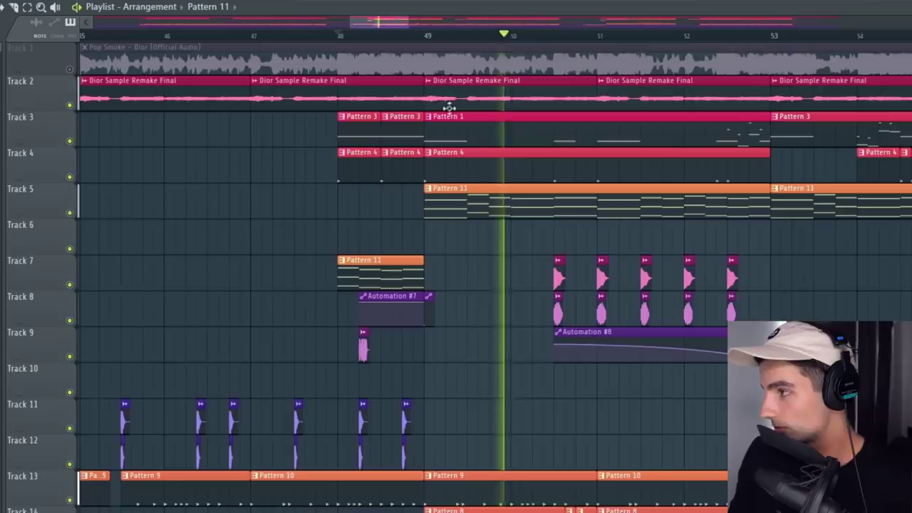
{"action": "left_click_drag", "start_coordinate": [359, 24], "coordinate": [368, 24]}
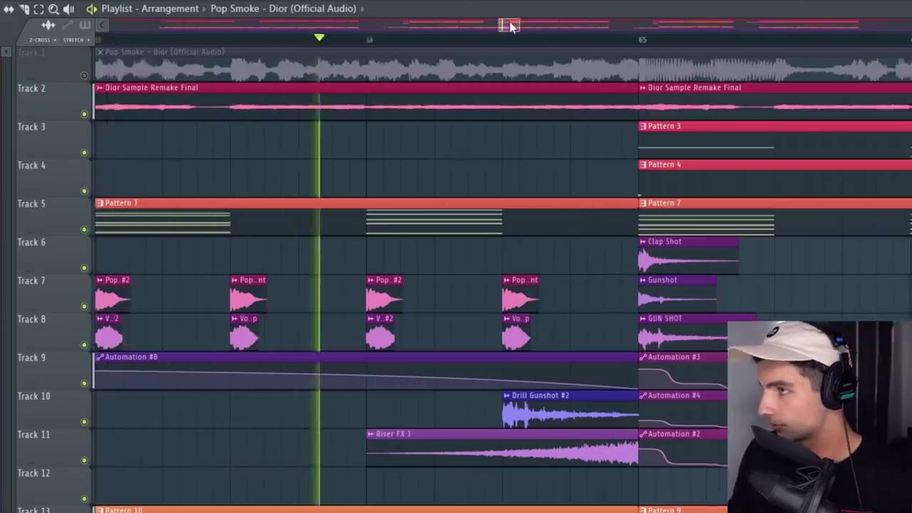
{"action": "left_click_drag", "start_coordinate": [509, 27], "coordinate": [516, 25]}
{"action": "scroll", "coordinate": [178, 215], "scroll_direction": "down", "scroll_amount": 2}
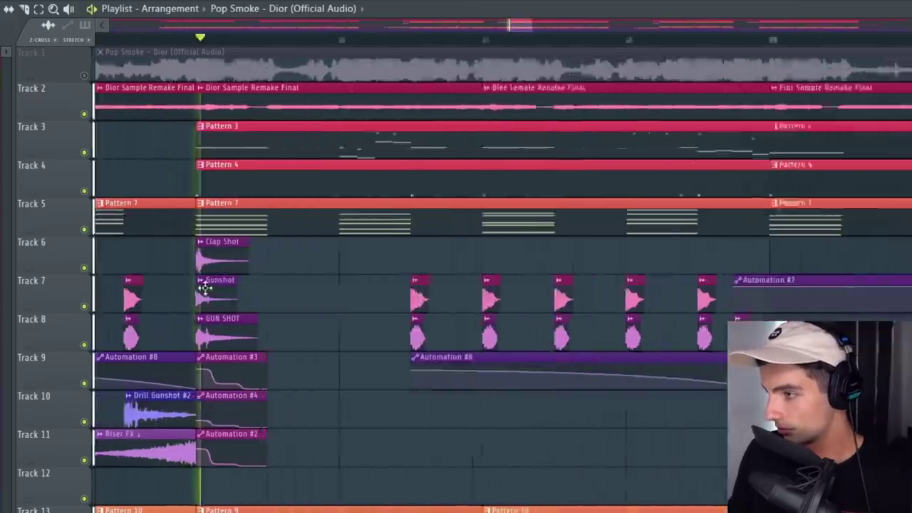
{"action": "scroll", "coordinate": [87, 232], "scroll_direction": "up", "scroll_amount": 2}
{"action": "right_click", "coordinate": [84, 229]}
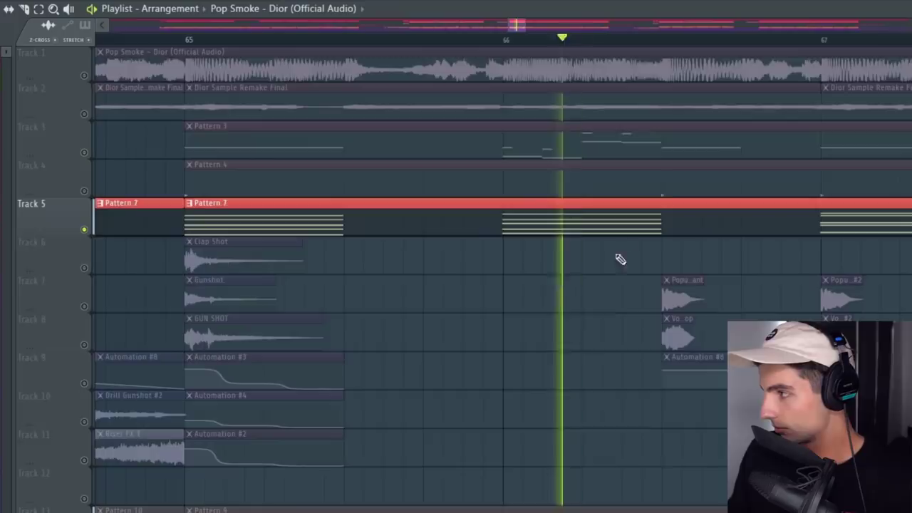
{"action": "left_click_drag", "start_coordinate": [517, 27], "coordinate": [525, 24]}
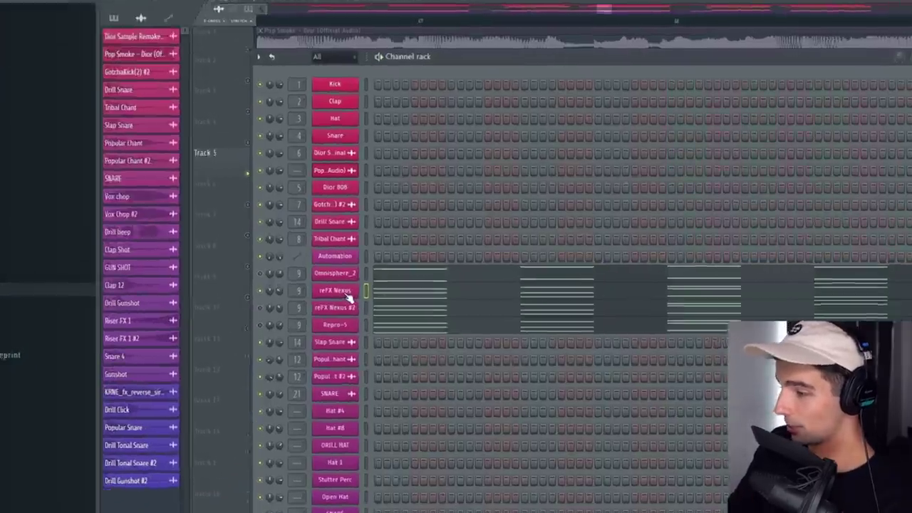
Open the reFX Nexus instrument window from the Channel rack
{"action": "left_click", "coordinate": [353, 292]}
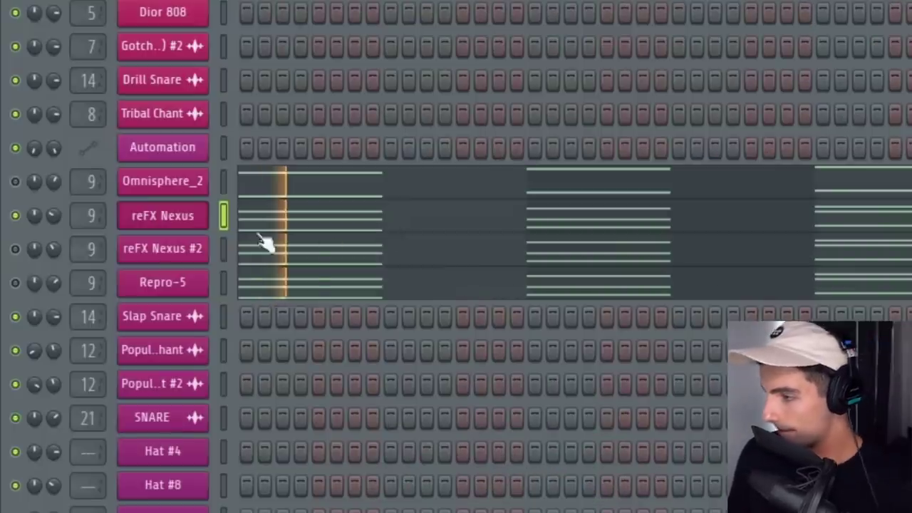